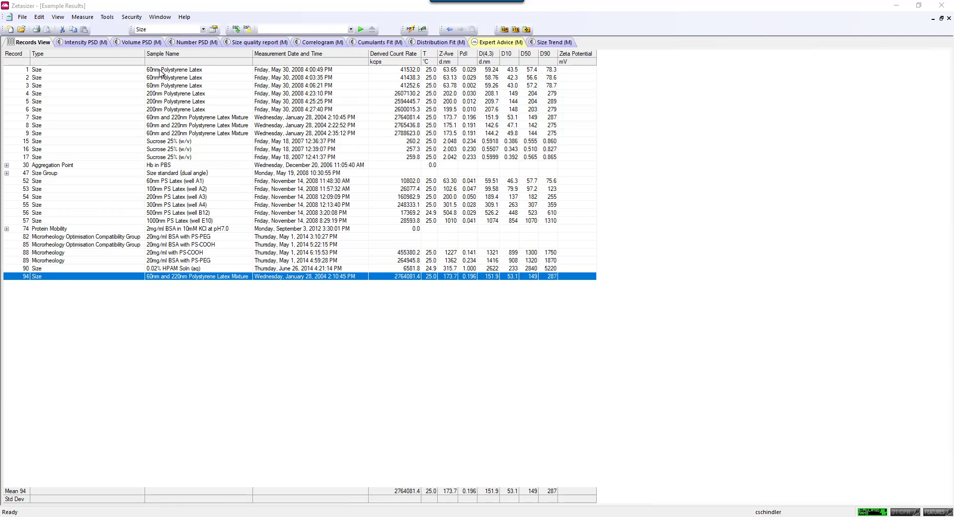
Step: Select record 1 (60nm Polystyrene Latex) and show its Intensity PSD report with Z-Average 63.65 d.nm
click(160, 73)
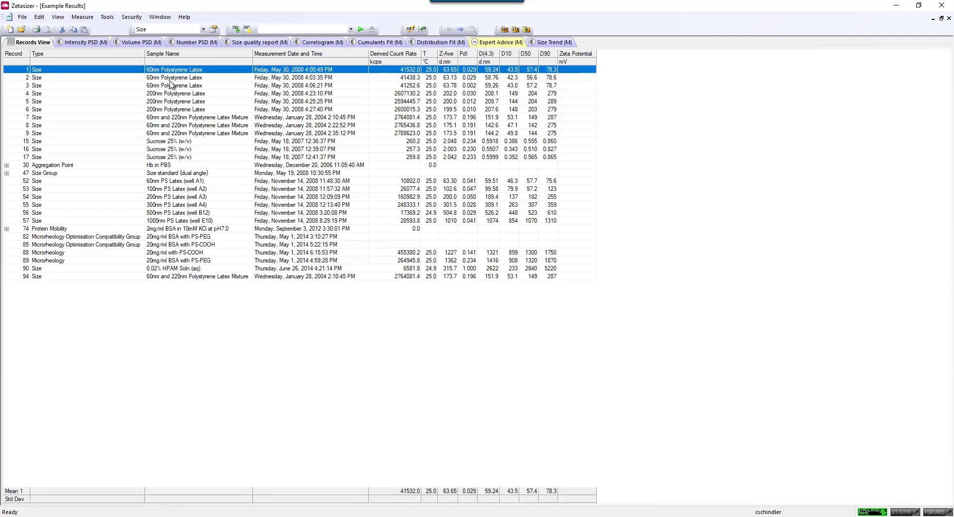
shift+click(191, 112)
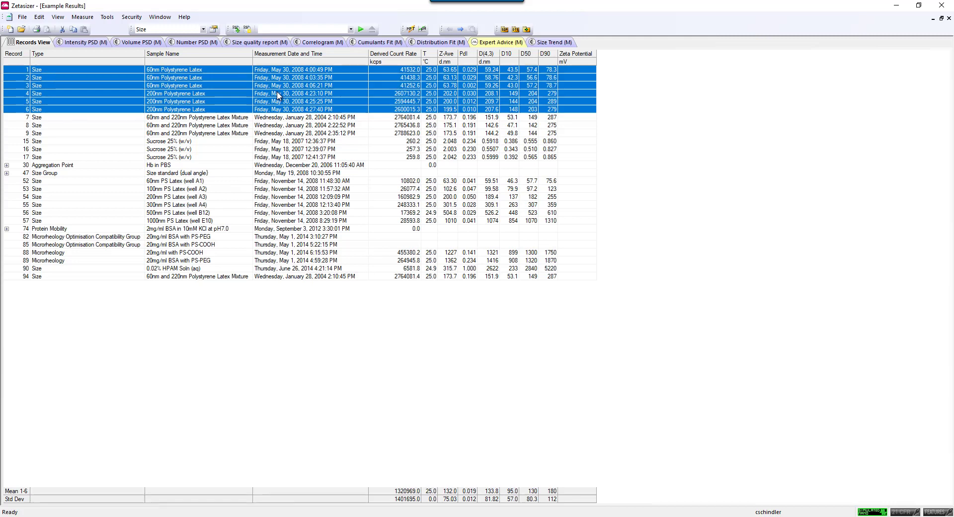
click(180, 73)
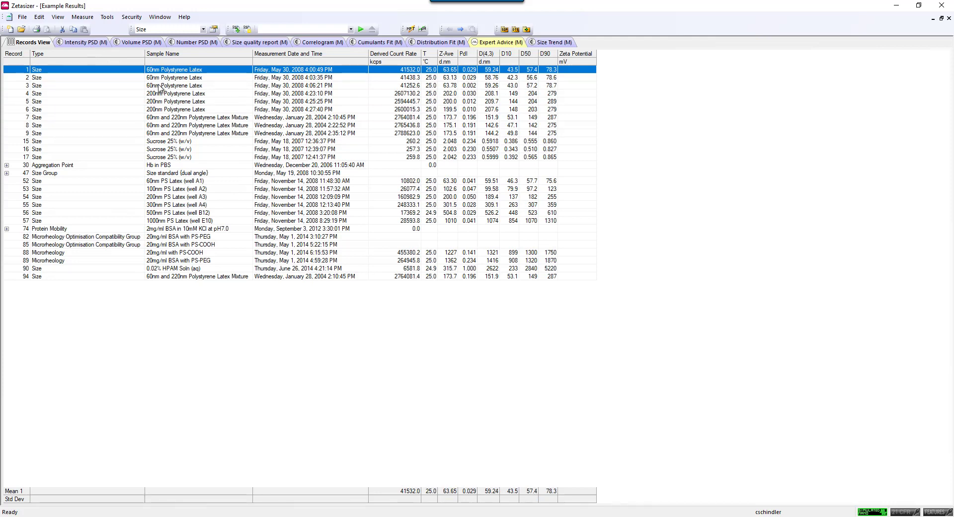
click(76, 42)
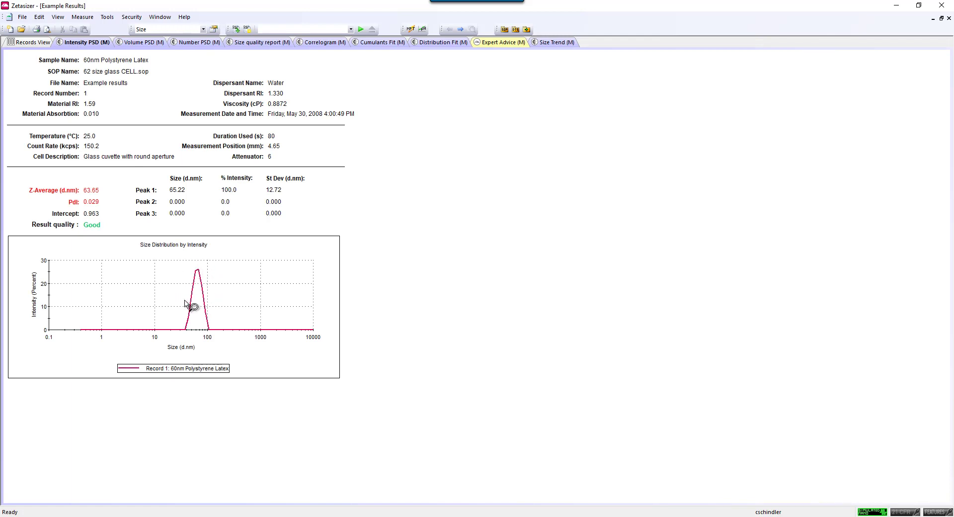
Step: Copy record 1's size values to the clipboard, view its Correlogram, then go back to Records View
click(39, 17)
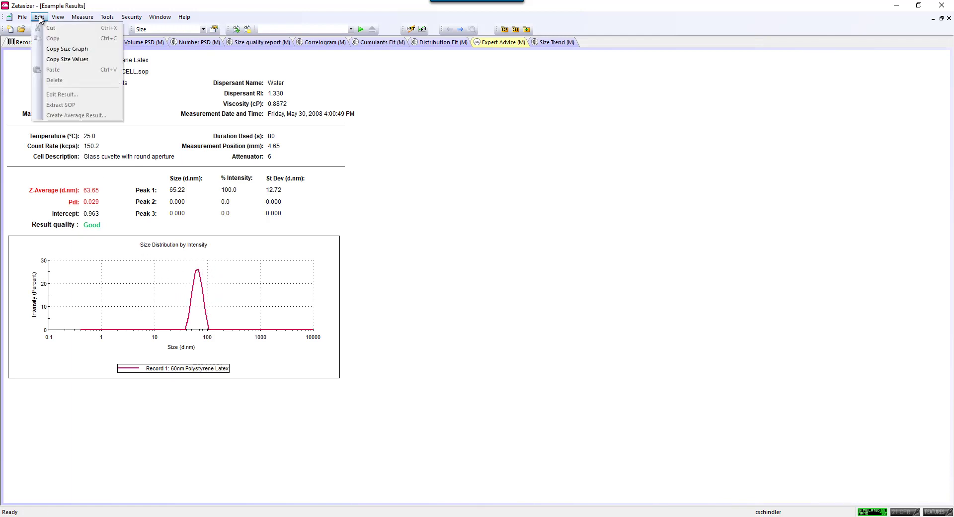
click(76, 59)
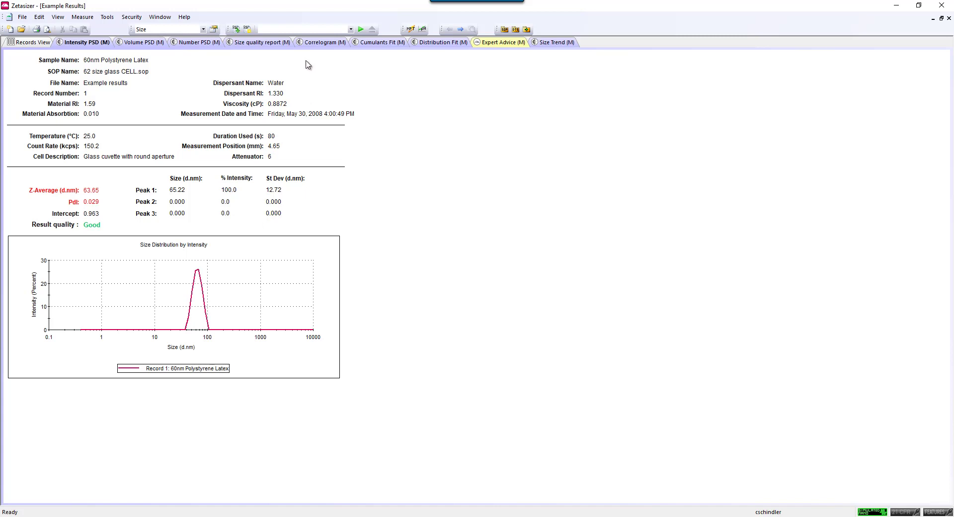
click(307, 43)
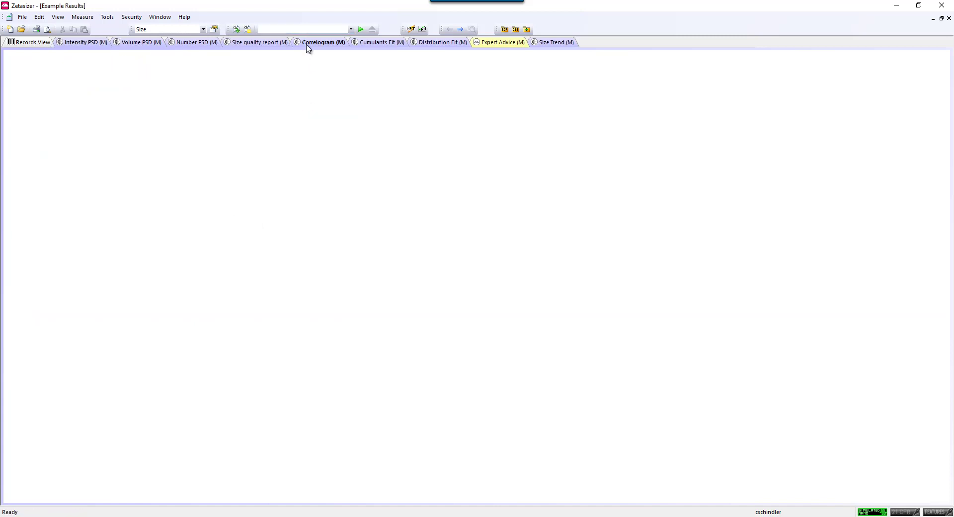
click(39, 16)
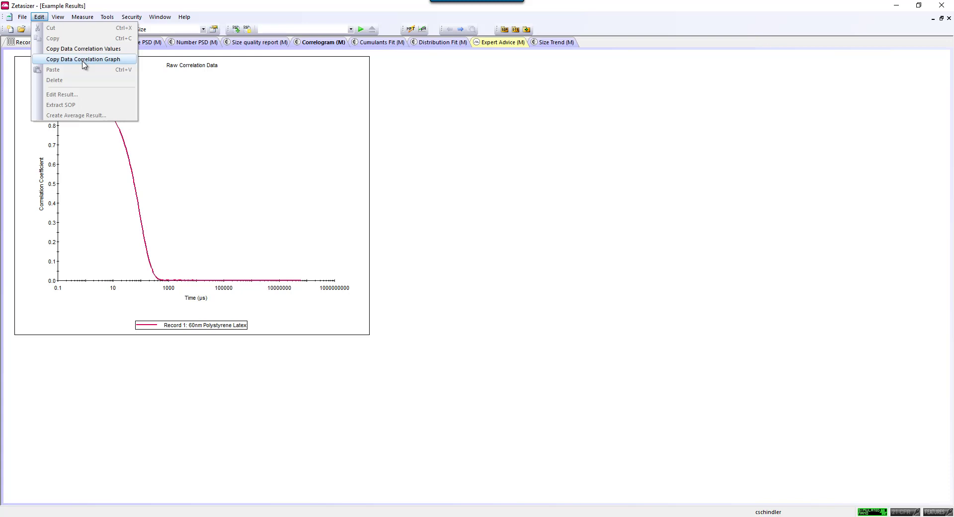
click(537, 160)
click(37, 44)
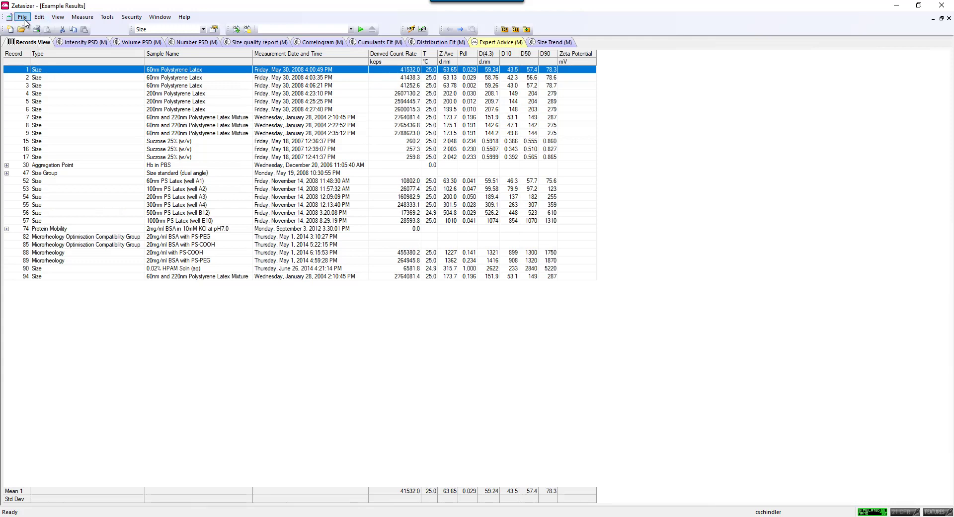
Step: Open the Export Data dialog and switch its Parameters to use export template parameters
click(23, 18)
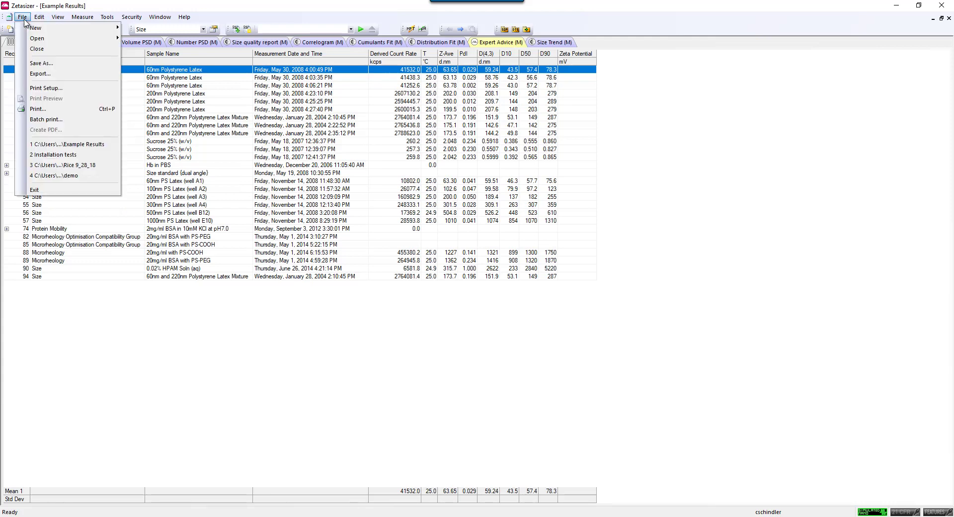
click(59, 77)
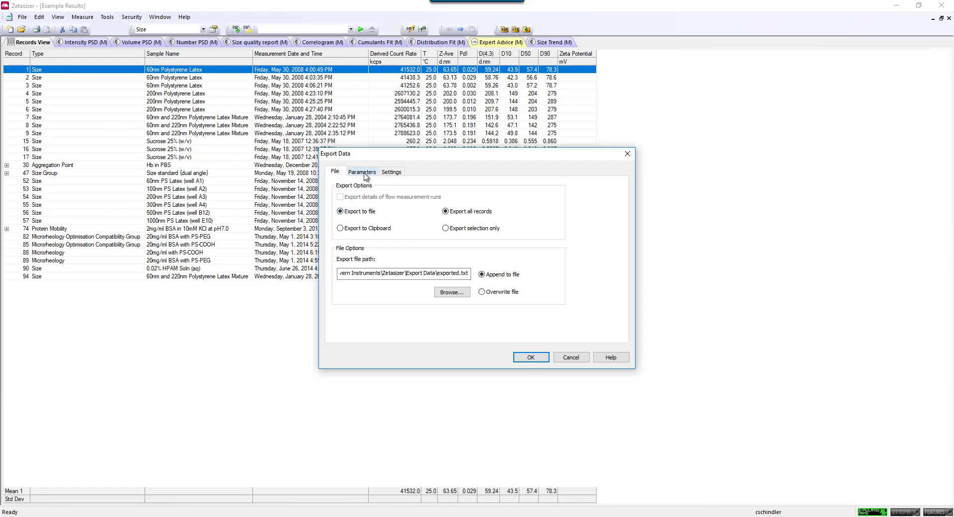
click(365, 174)
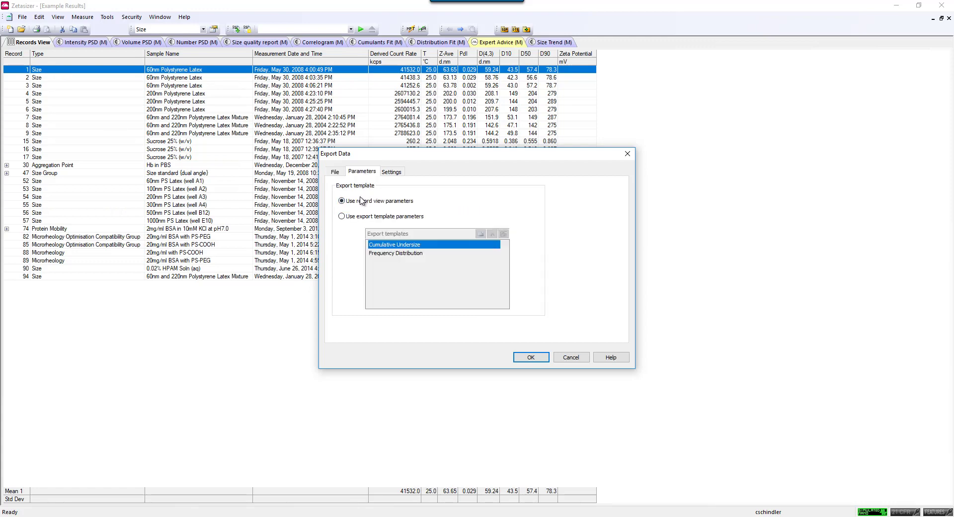
click(341, 217)
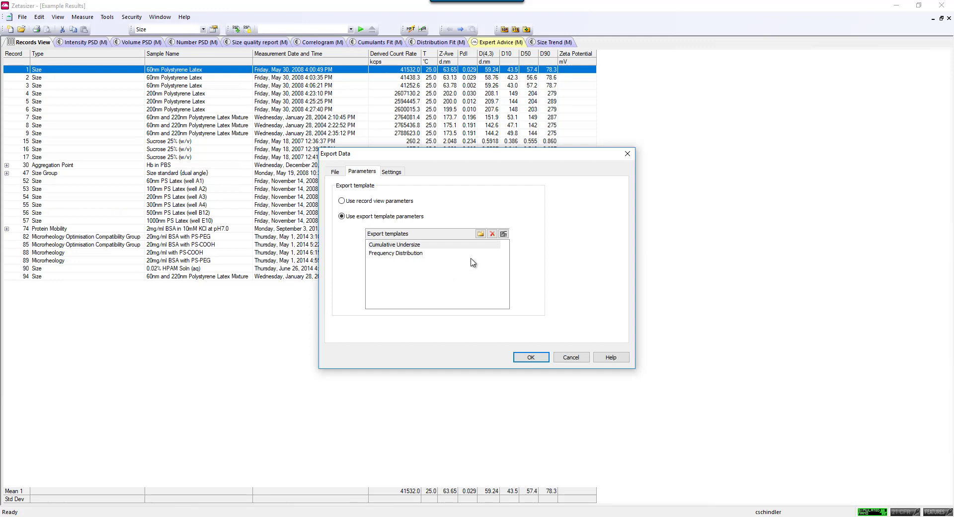
Step: Create a new export template named 'Sizing' and open it for editing
click(481, 234)
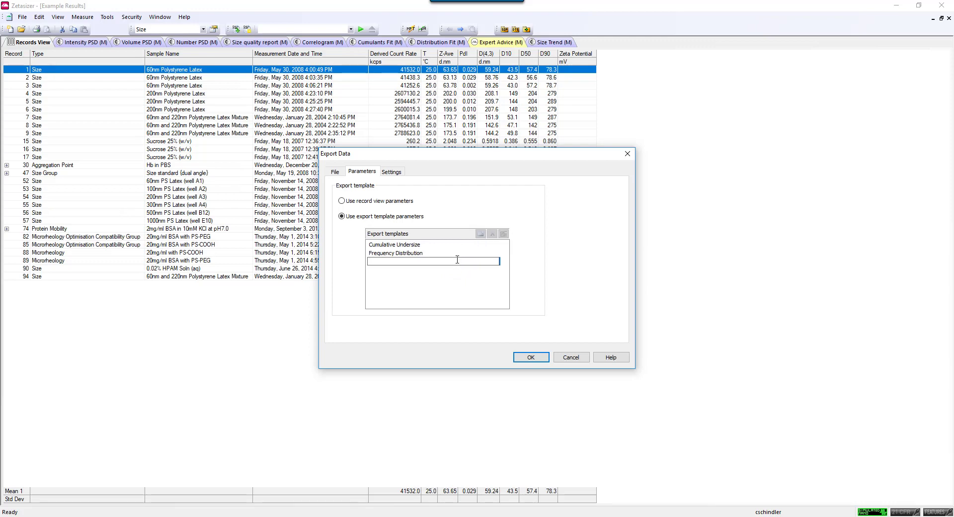
text(Sizing)
key(Return)
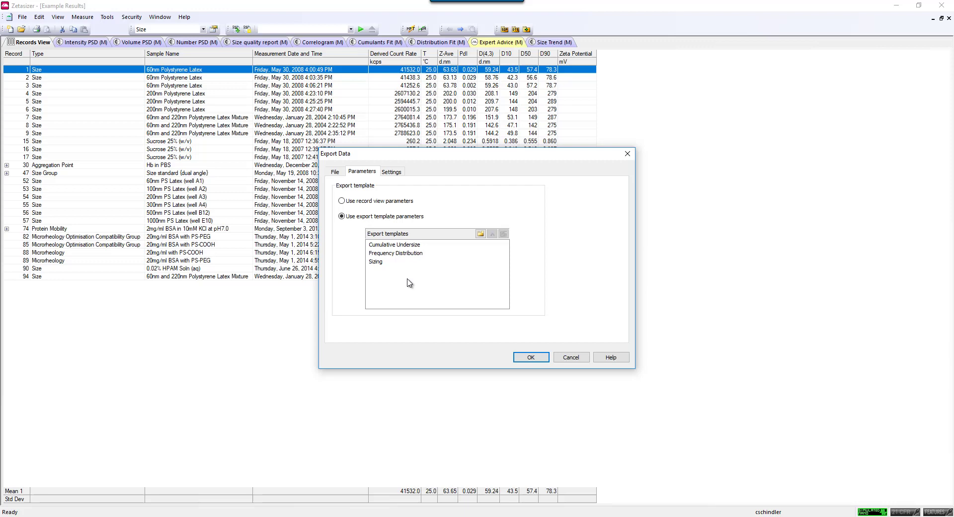
click(395, 266)
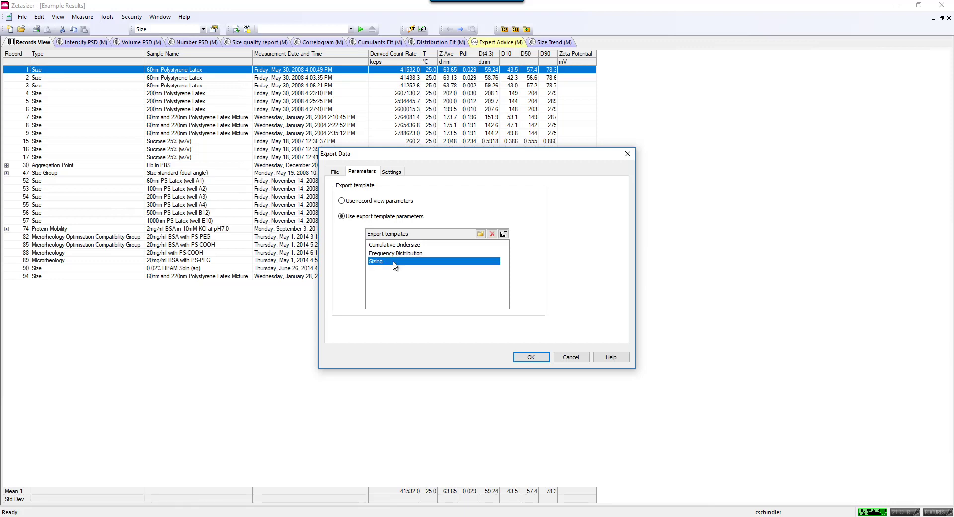
click(504, 234)
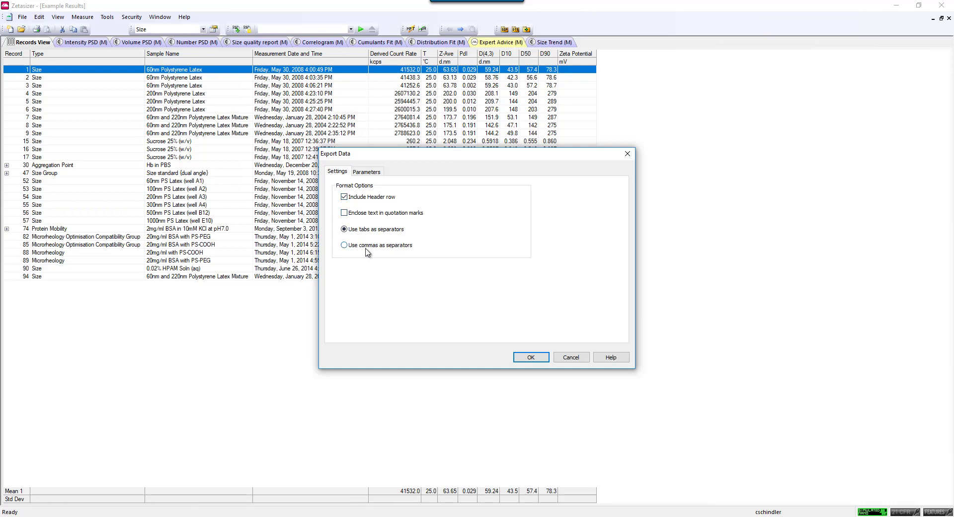
Step: Add Intensities from the Size parameters as an export column and save the Sizing template
click(369, 172)
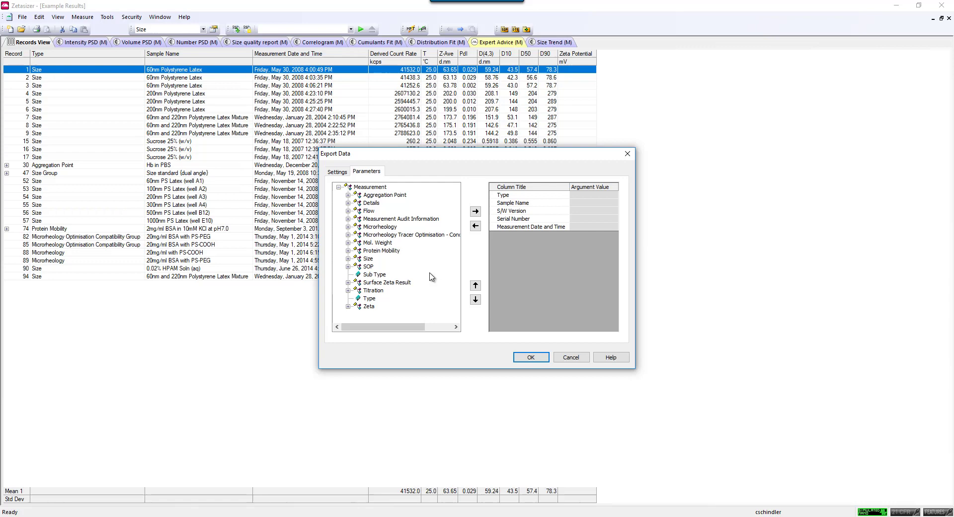
click(337, 171)
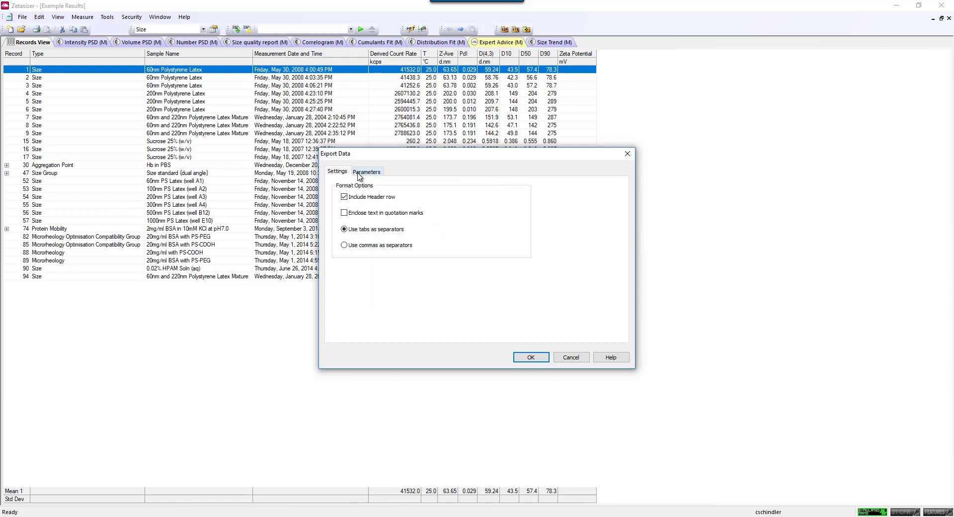
click(359, 172)
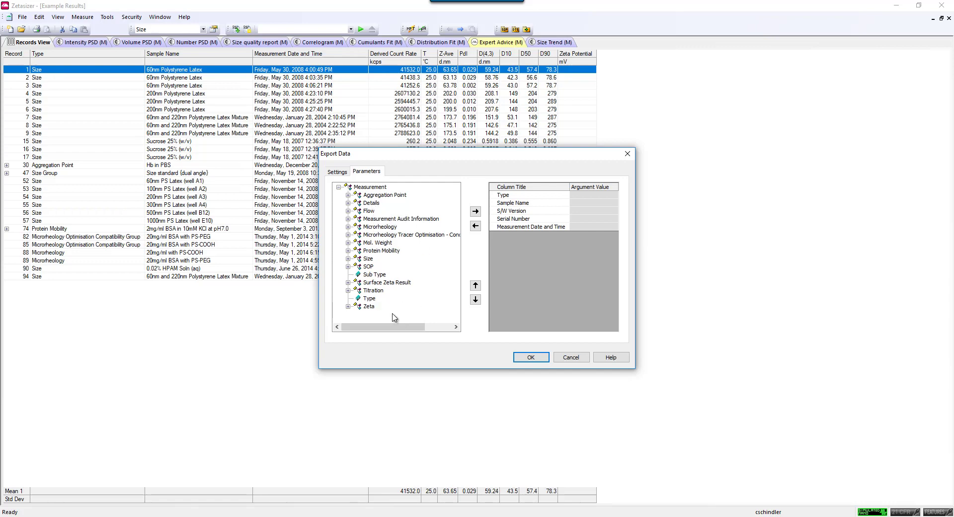
click(349, 259)
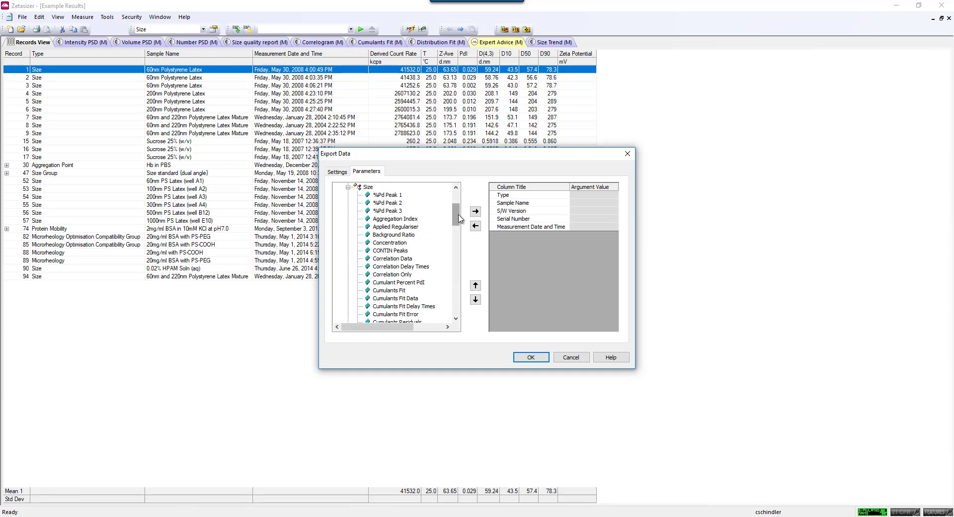
drag(459, 218, 460, 264)
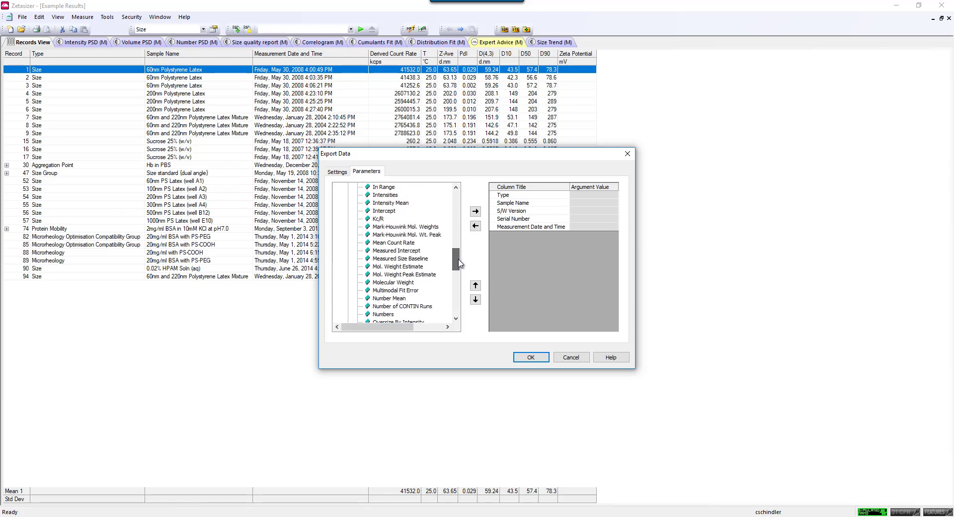
click(390, 195)
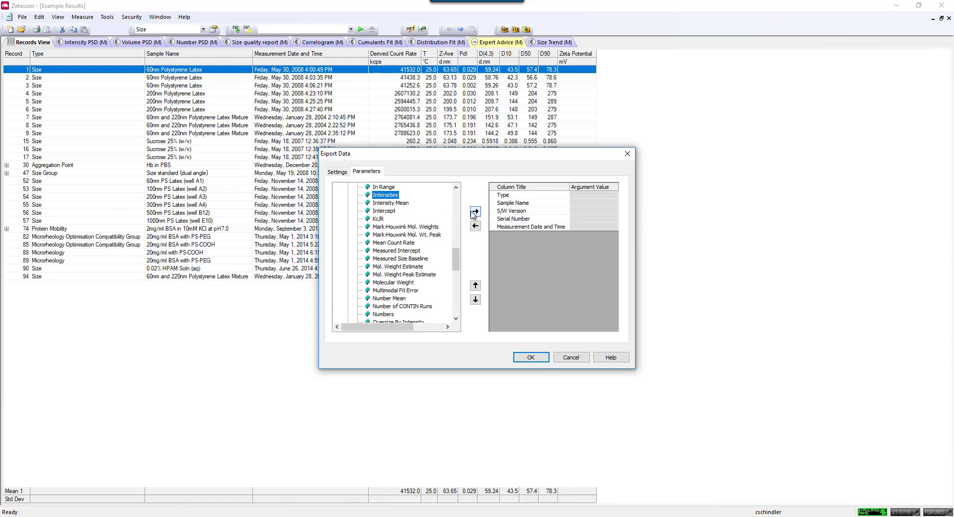
click(475, 212)
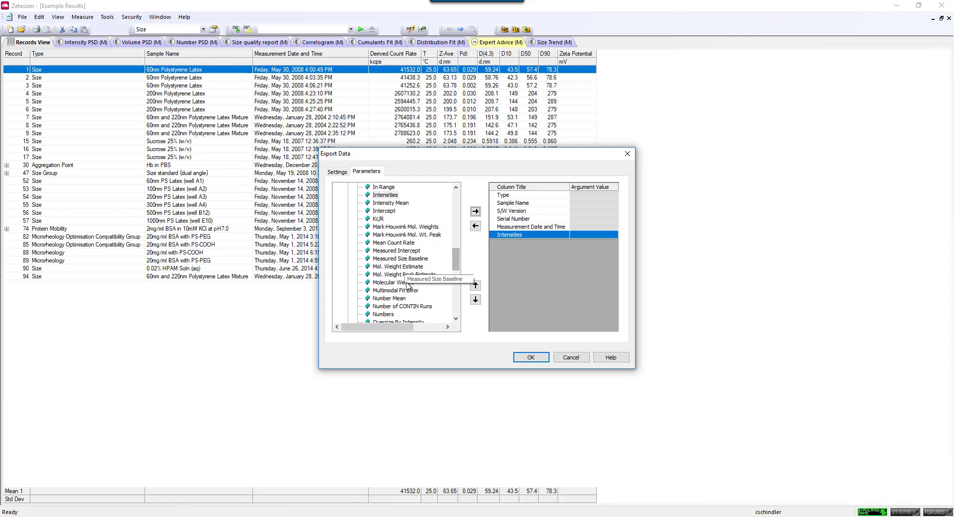
click(338, 172)
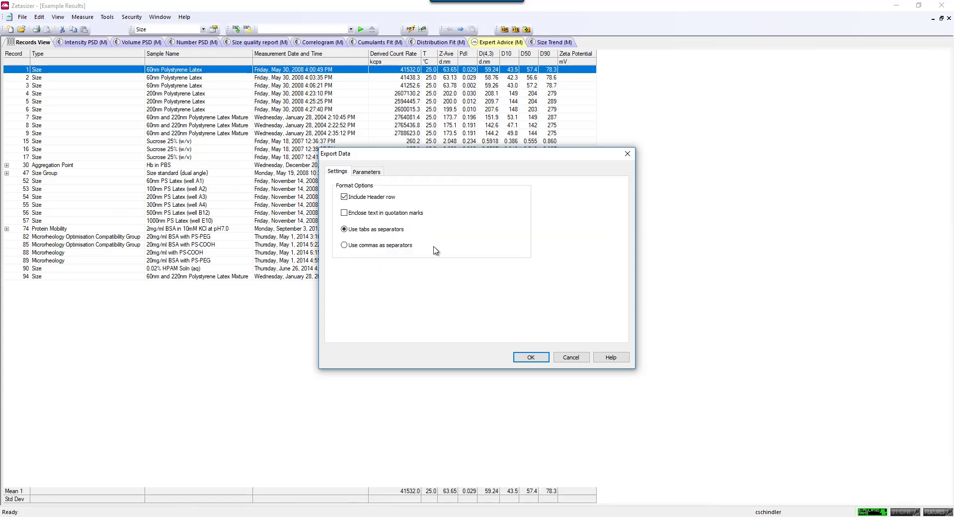
click(531, 357)
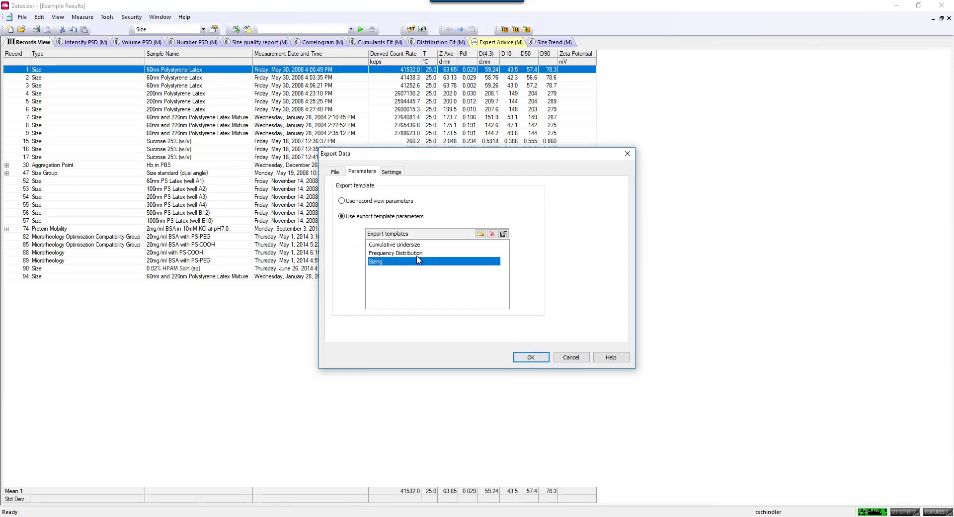
Step: Export all records with the Sizing template, appending them to exported.txt in the Export Data folder
click(395, 255)
click(393, 262)
click(335, 172)
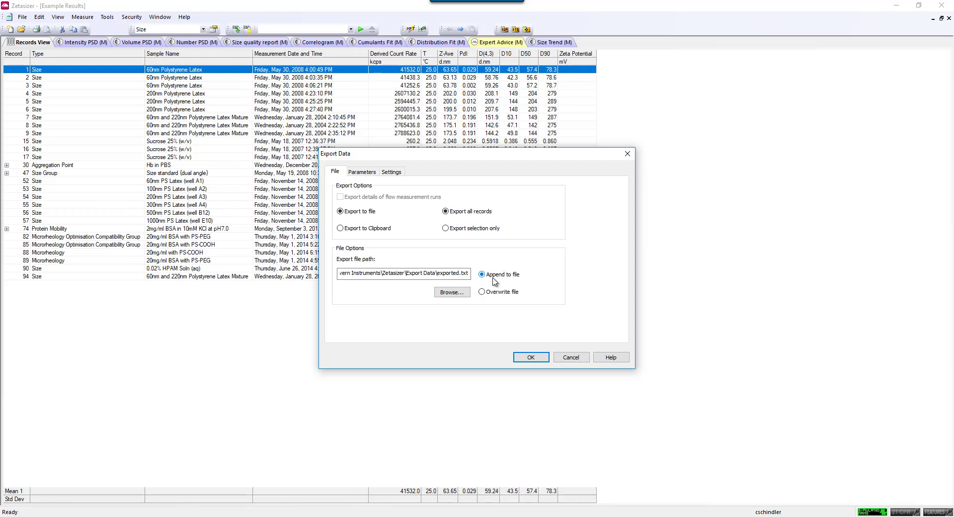
click(452, 292)
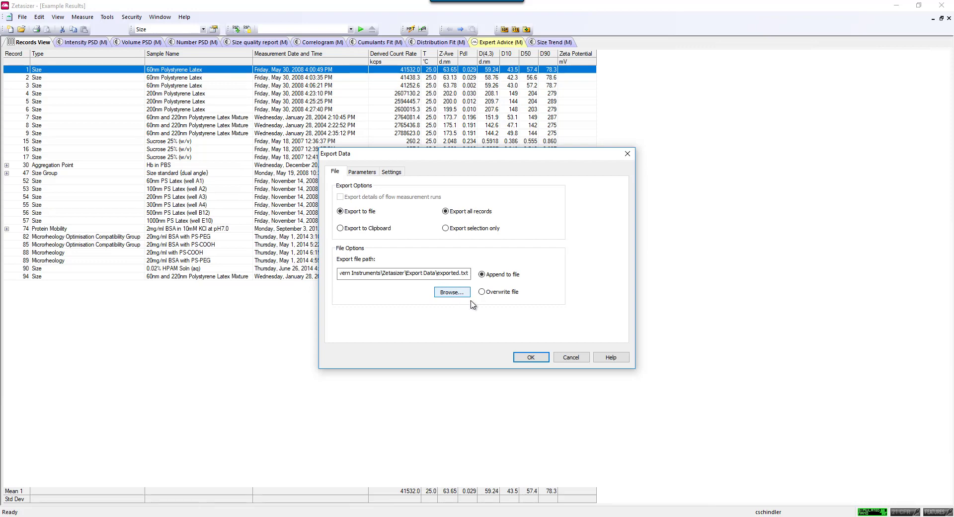
click(530, 356)
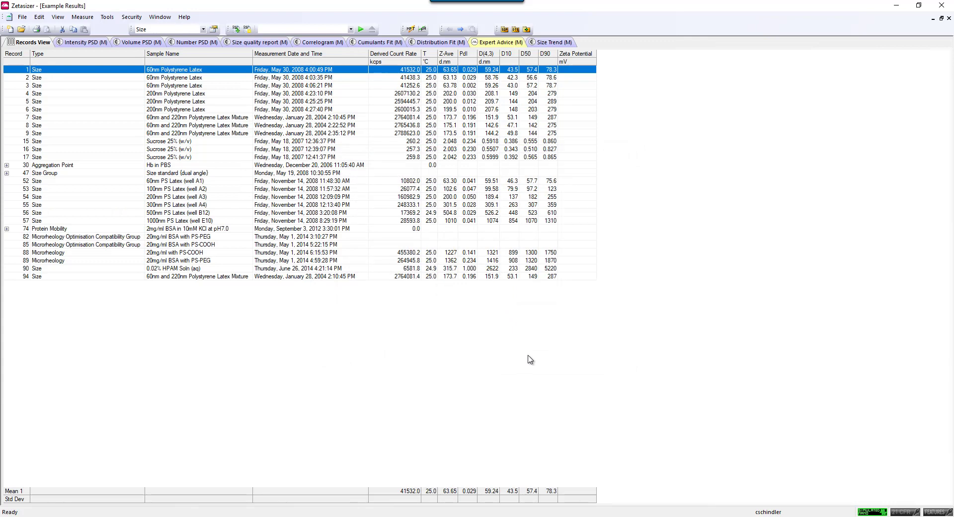
Step: Switch to File Explorer and open 'exported' from the Export Data folder in Notepad
key(alt+Tab)
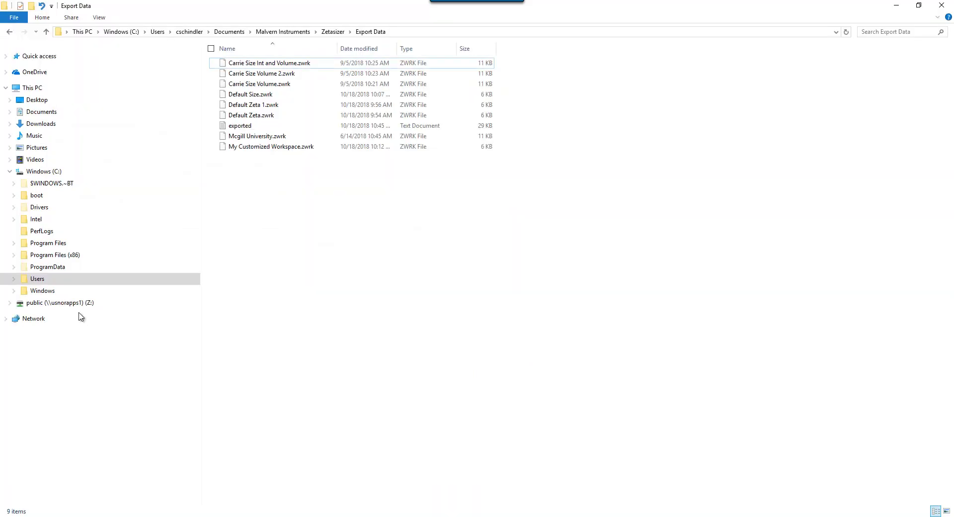
click(245, 130)
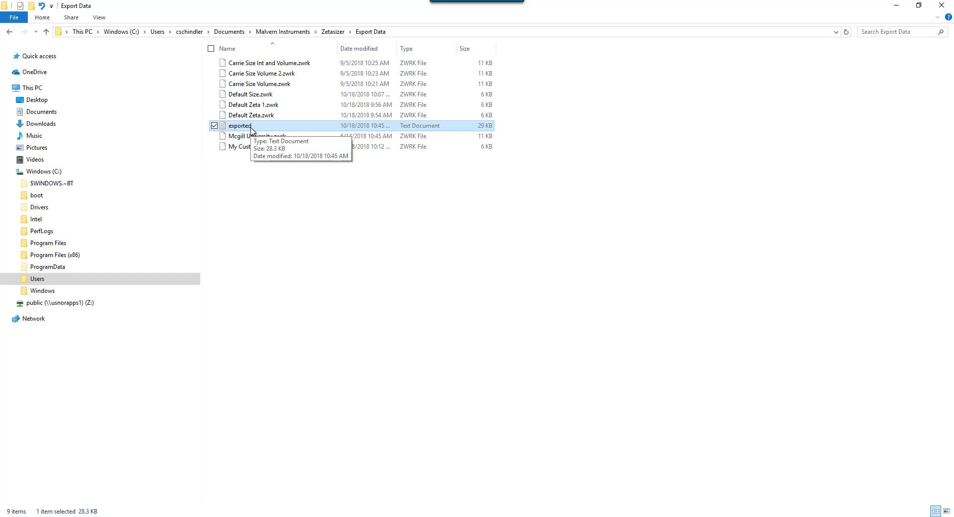
double_click(252, 127)
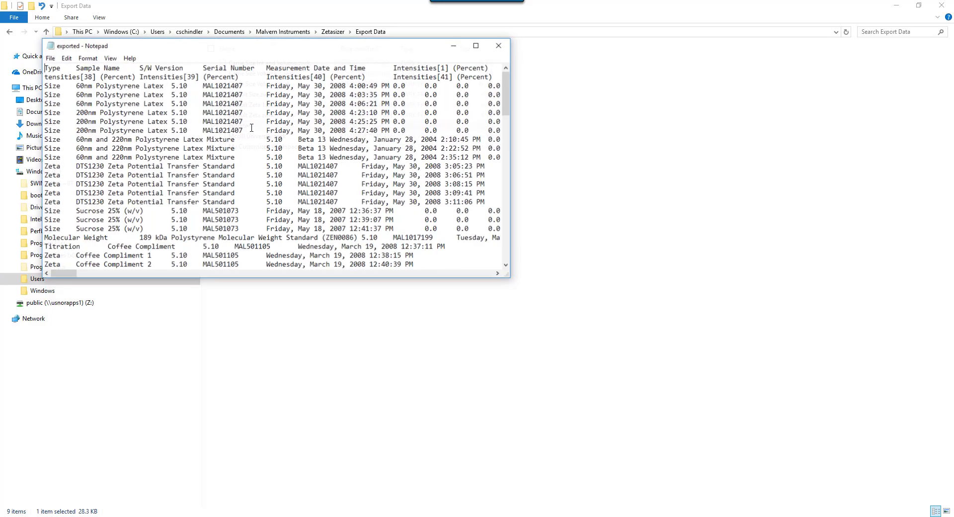
Step: Maximize Notepad to review the tab-separated export data, then close it
click(478, 46)
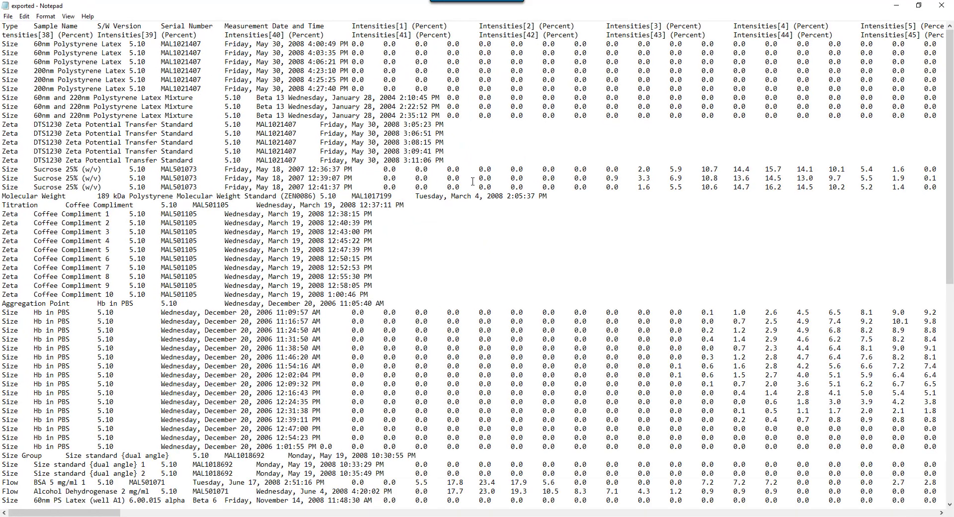
click(939, 5)
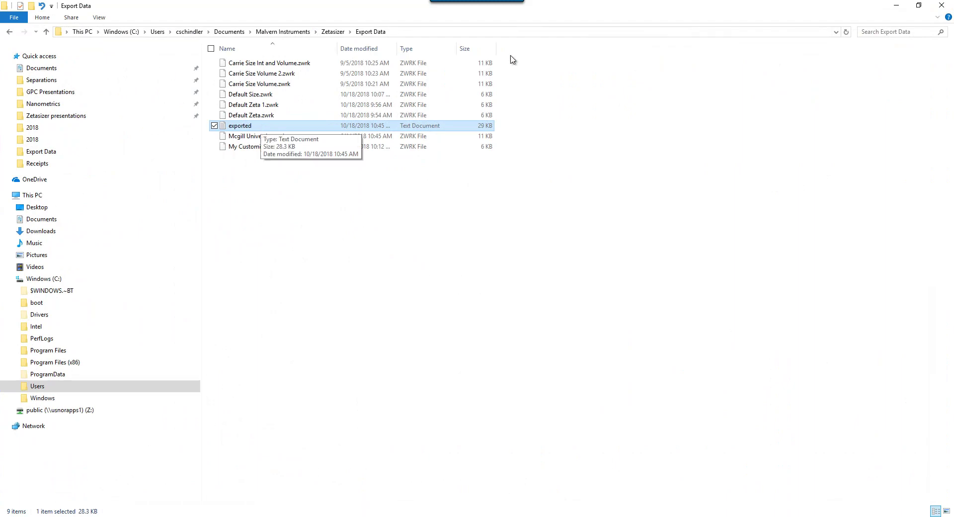
Step: Start a Manual measurement of type Size and tick Export results on its Data processing > Export page
click(897, 7)
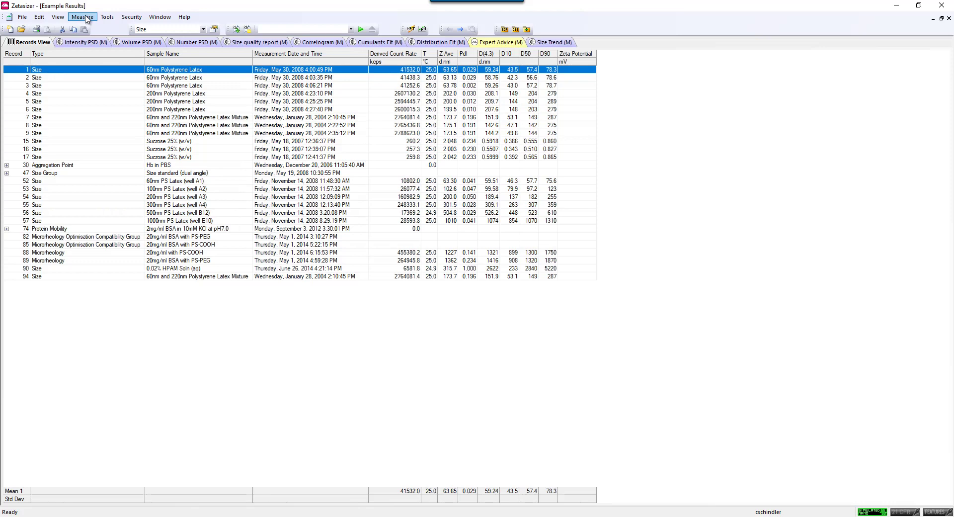
click(86, 18)
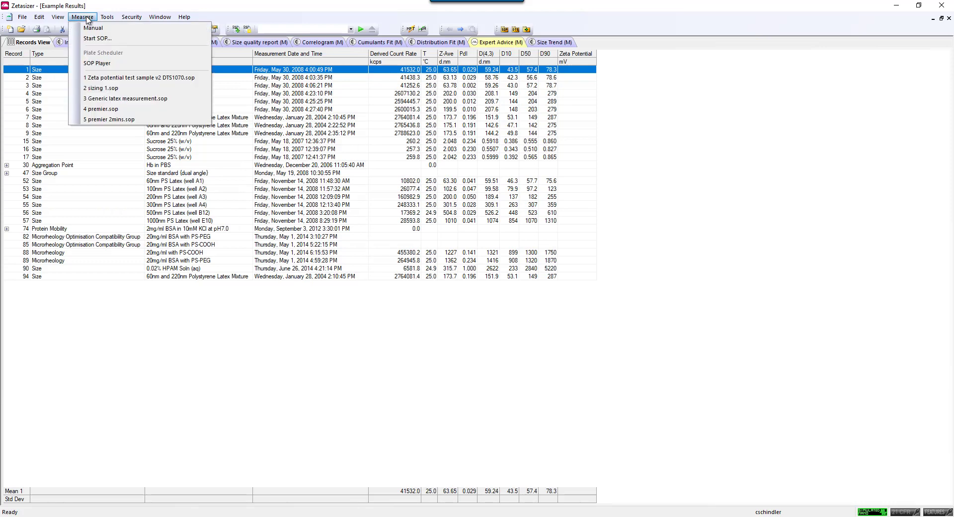
click(98, 38)
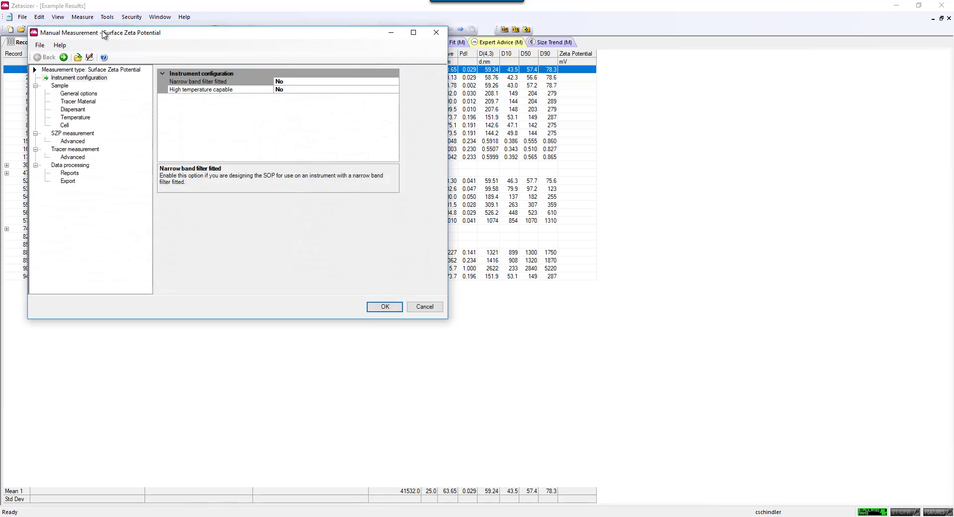
click(99, 71)
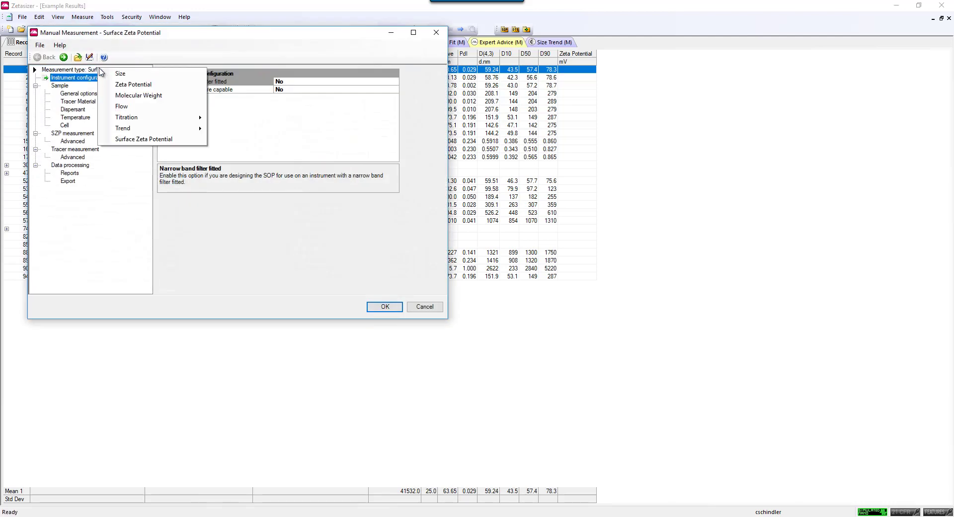
click(117, 76)
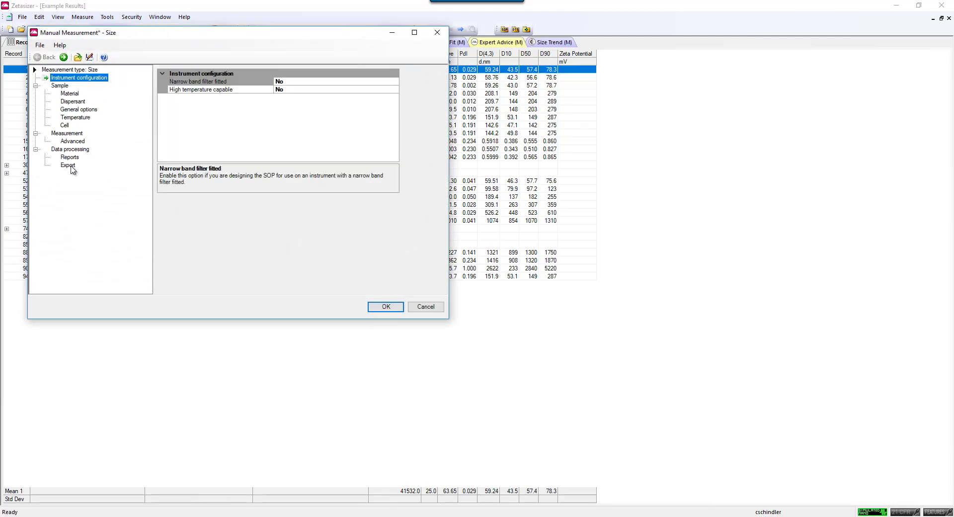
click(71, 167)
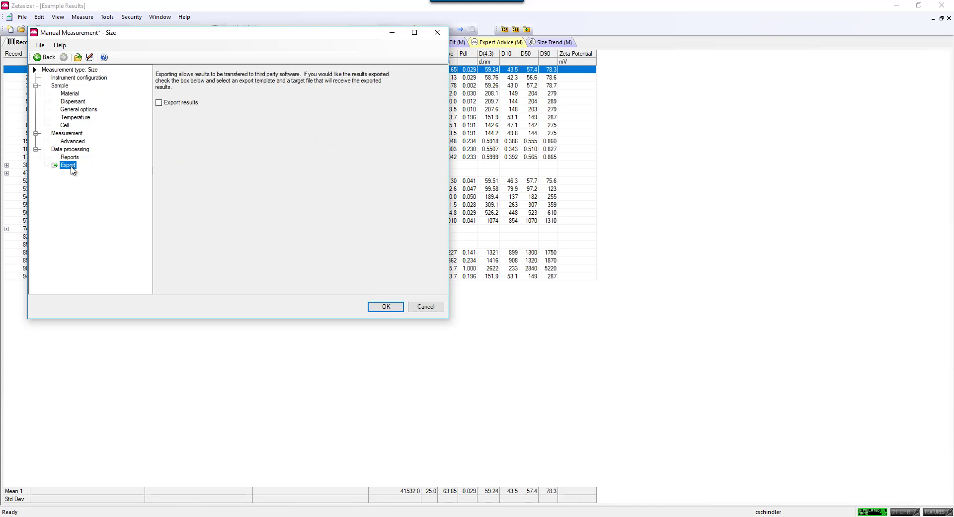
click(159, 103)
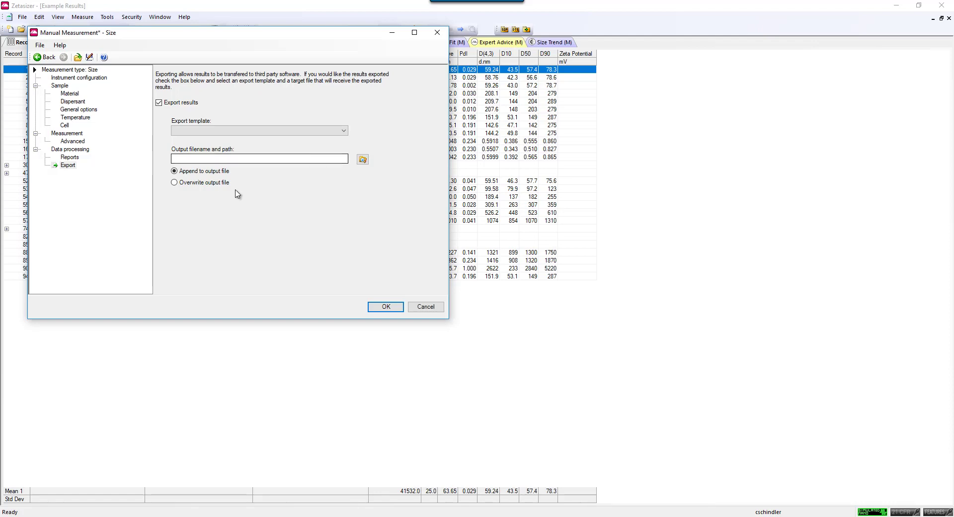
Step: Cancel the output-file browse, pick Sizing as export template, untick Export results, and close Manual Measurement
click(362, 159)
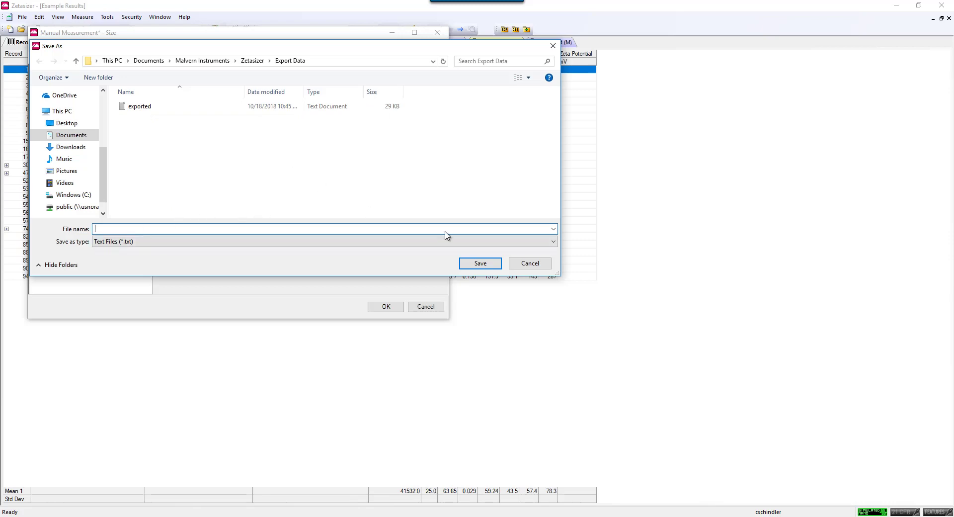
click(536, 266)
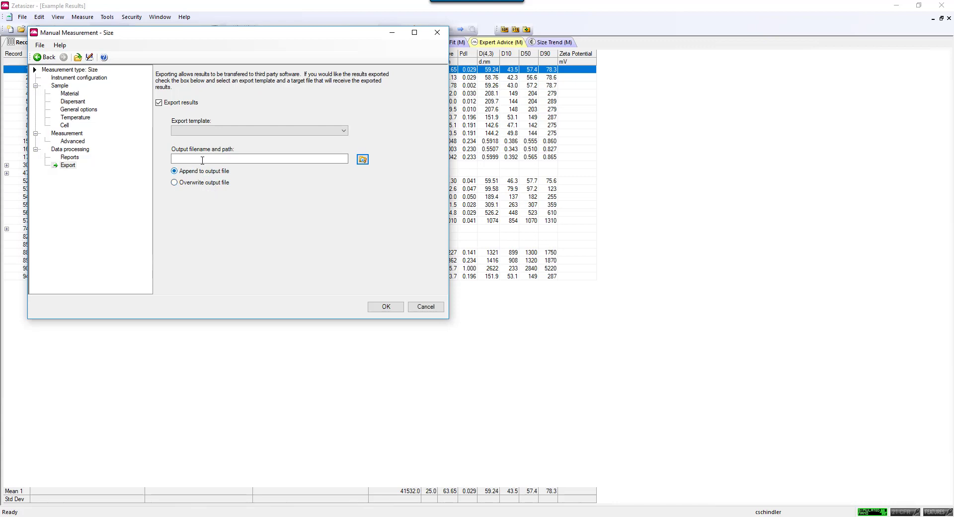
click(203, 131)
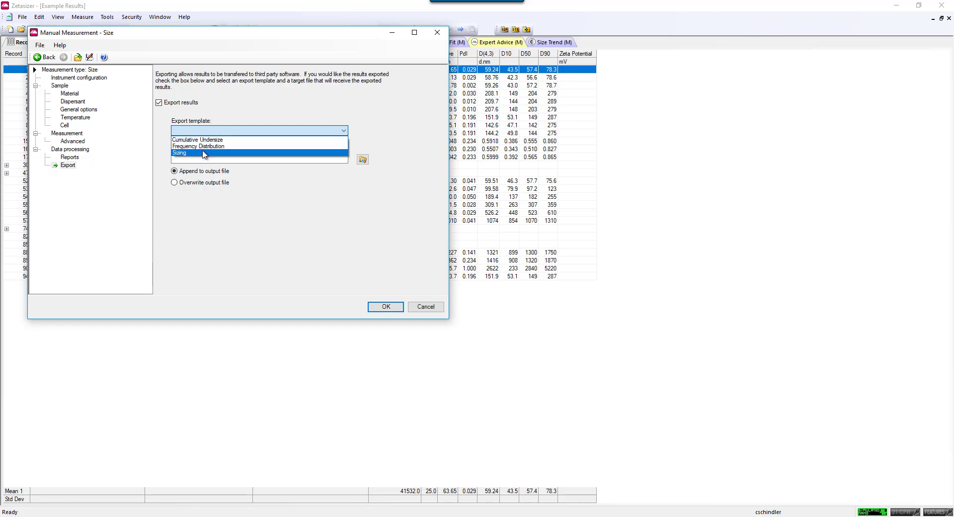
click(204, 153)
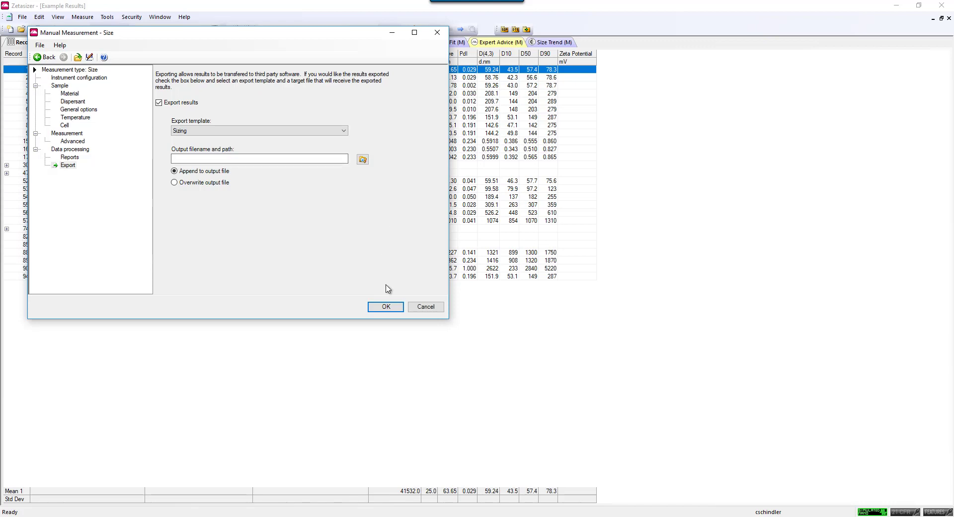
click(158, 102)
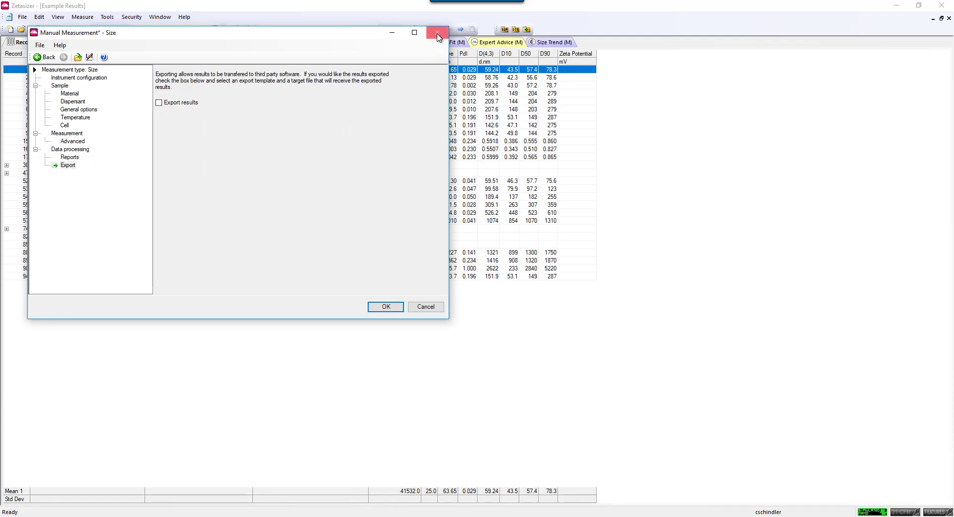
click(438, 33)
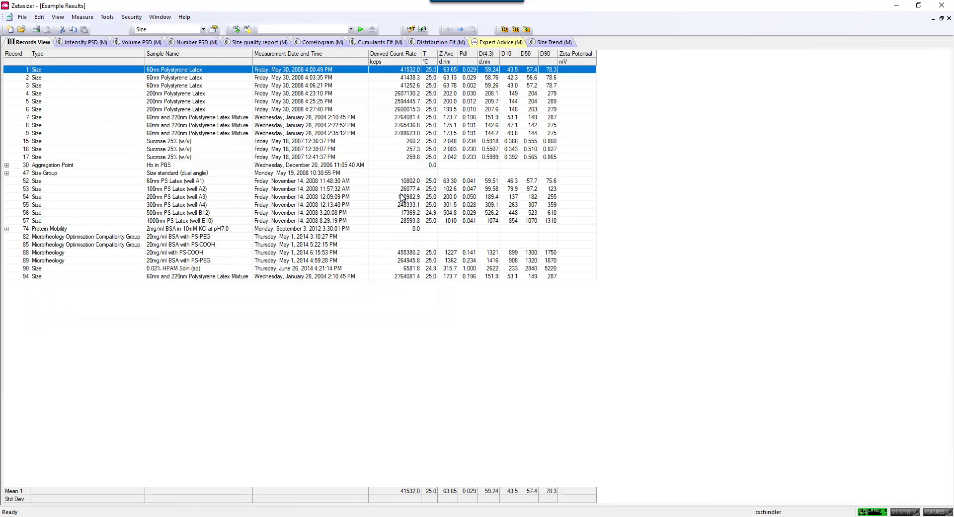